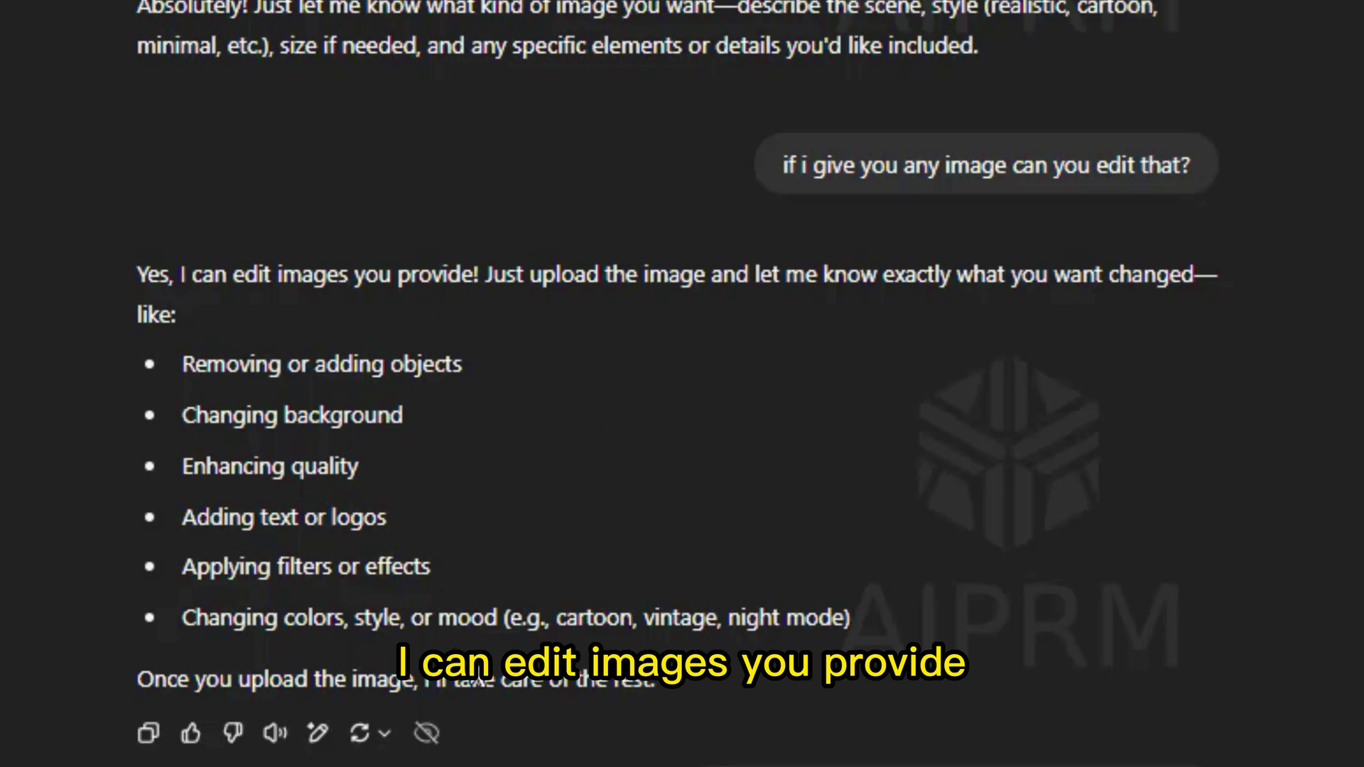
scroll(444, 484, down, 3)
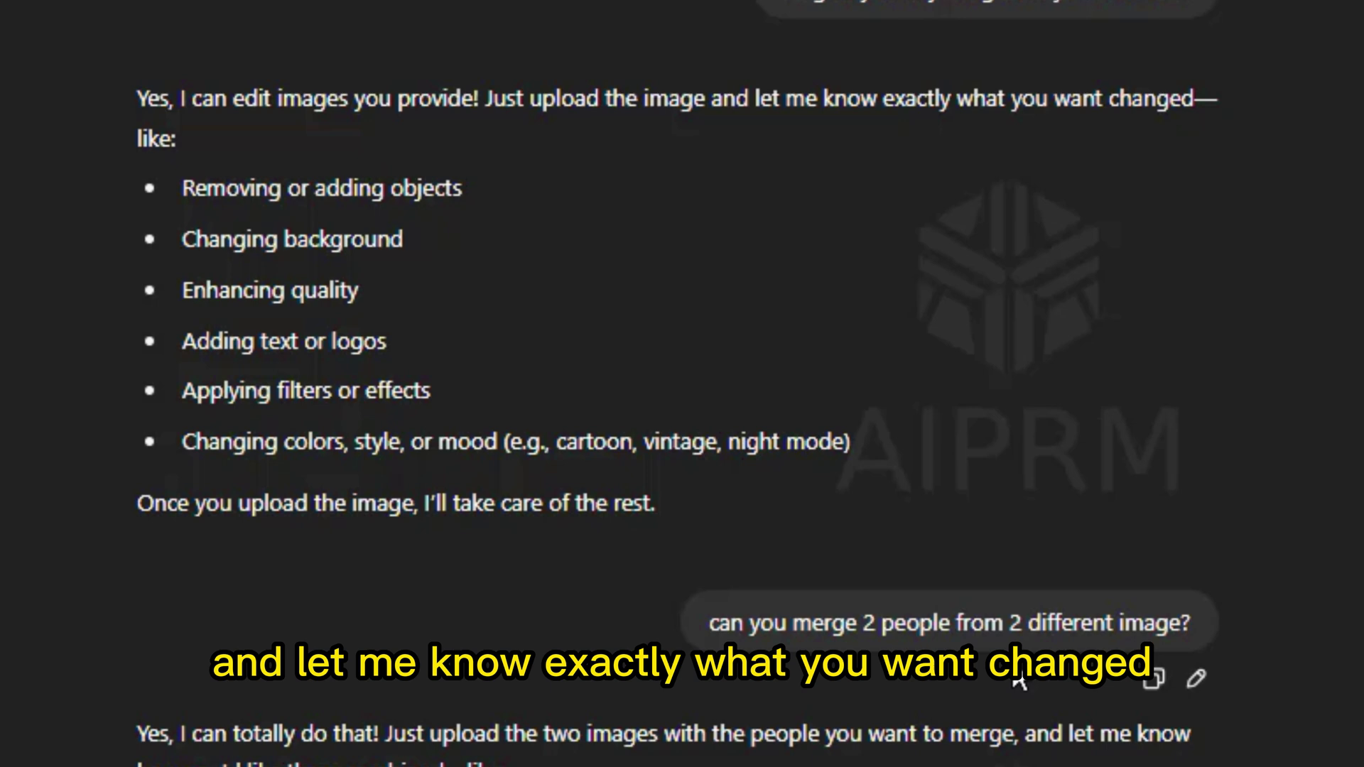
scroll(1013, 640, down, 1)
scroll(426, 501, down, 2)
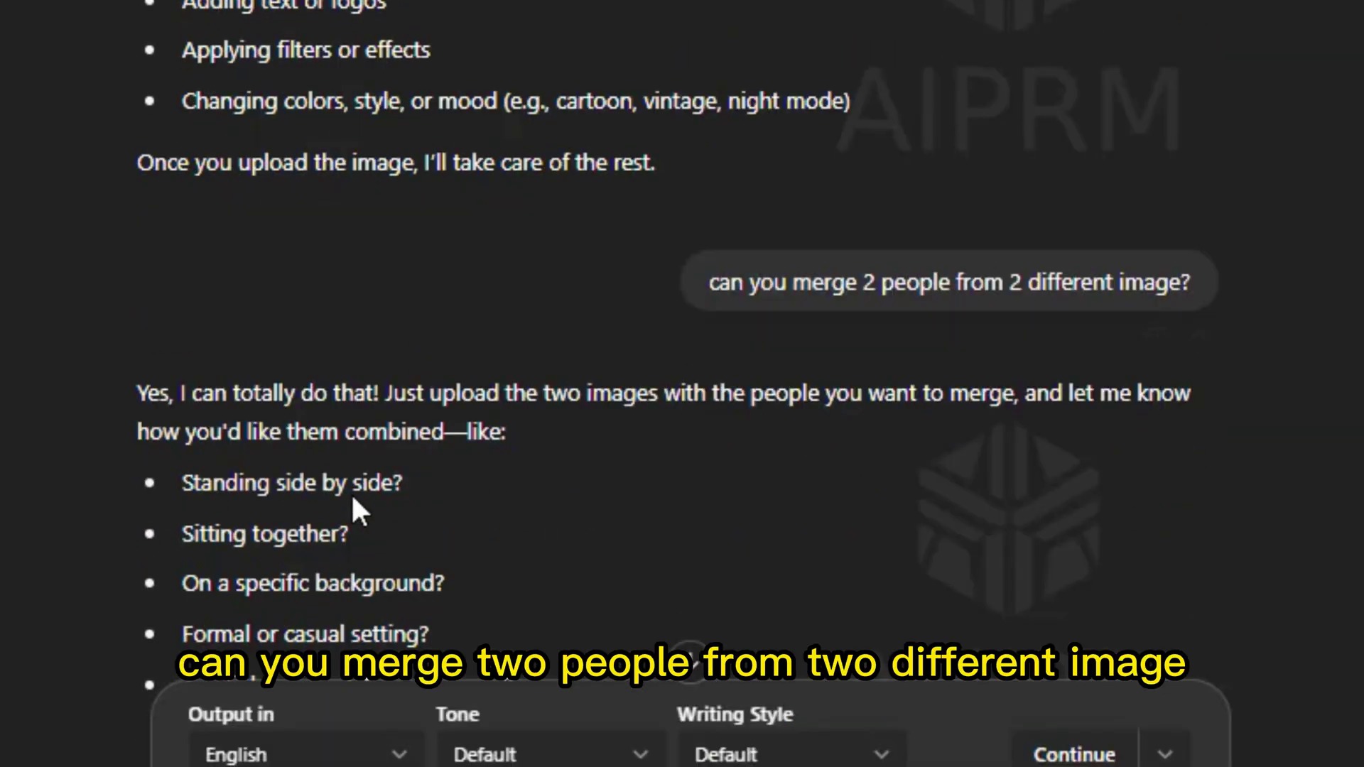
scroll(349, 501, down, 2)
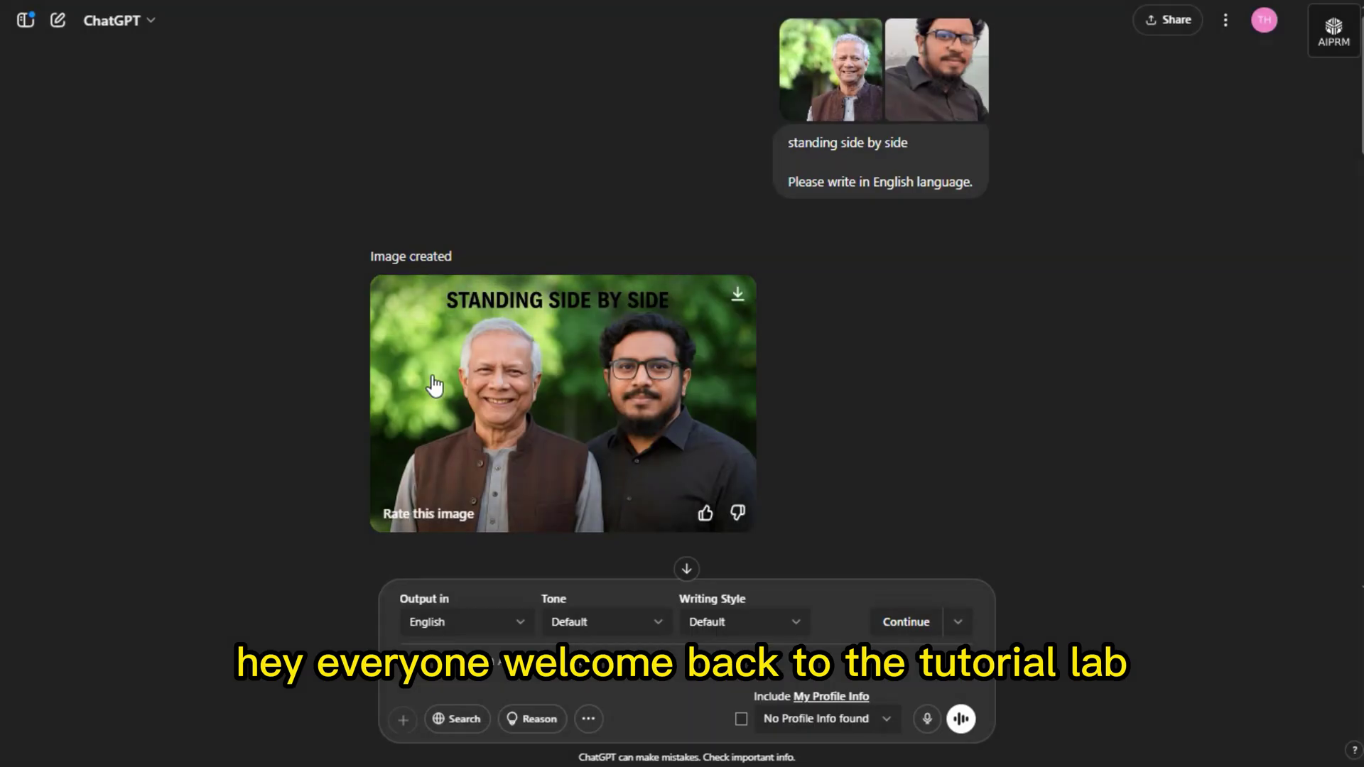
scroll(435, 385, down, 3)
scroll(435, 387, down, 2)
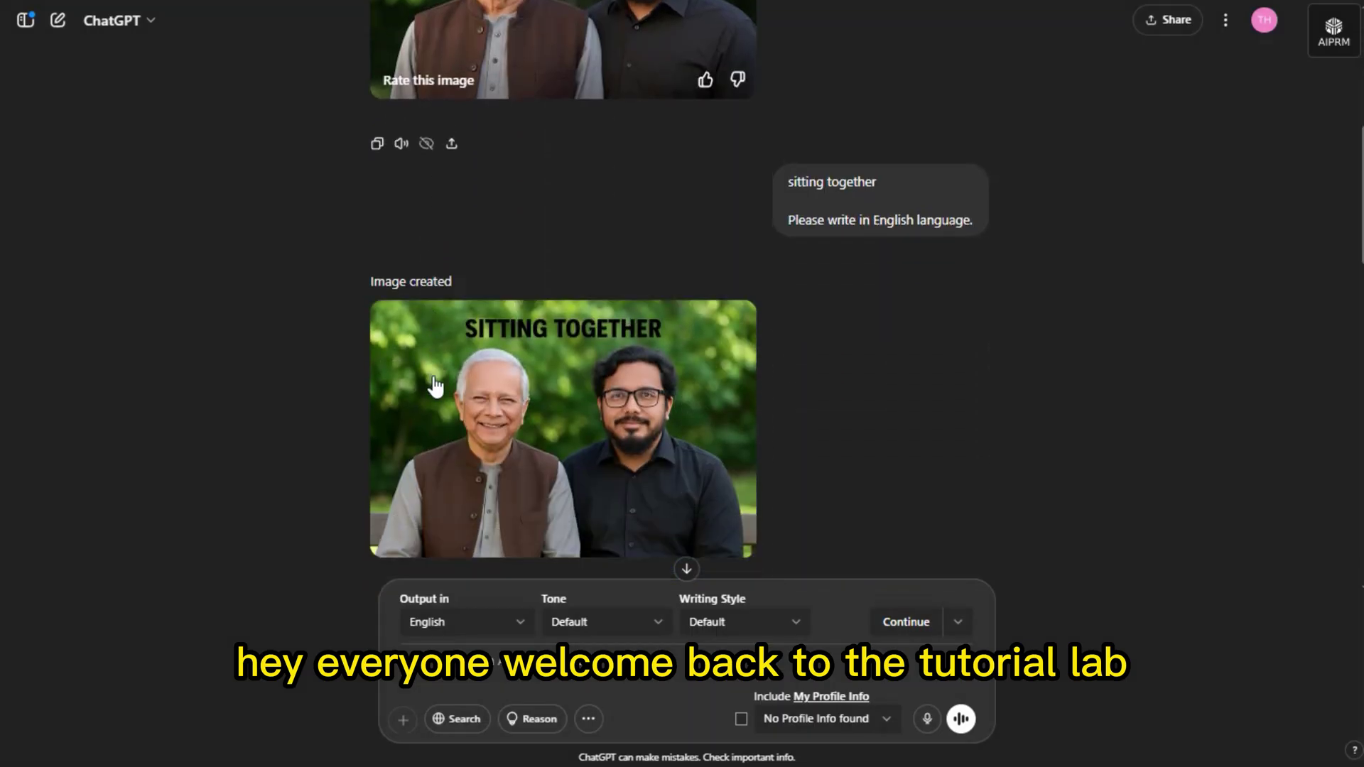
Open the Sitting Together image full size, then close the viewer
click(548, 333)
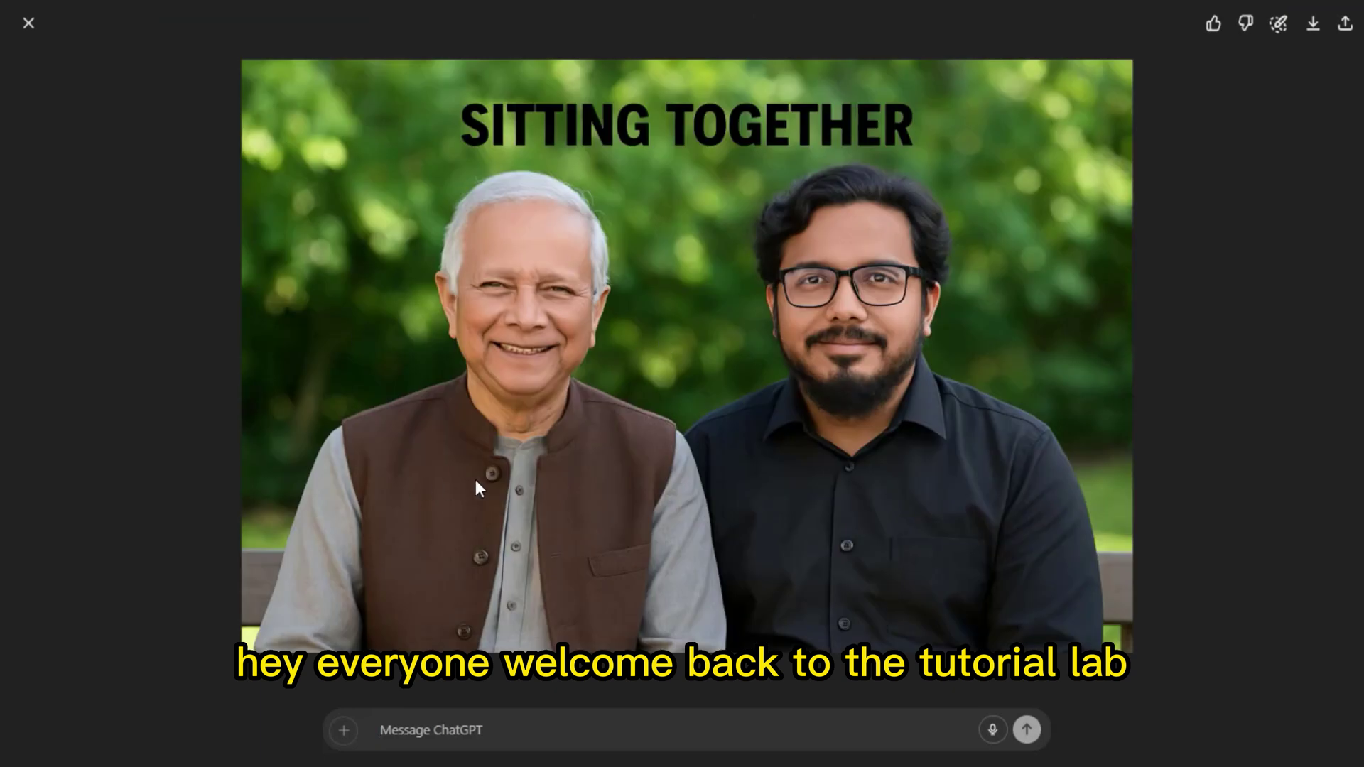
click(28, 22)
scroll(730, 331, down, 3)
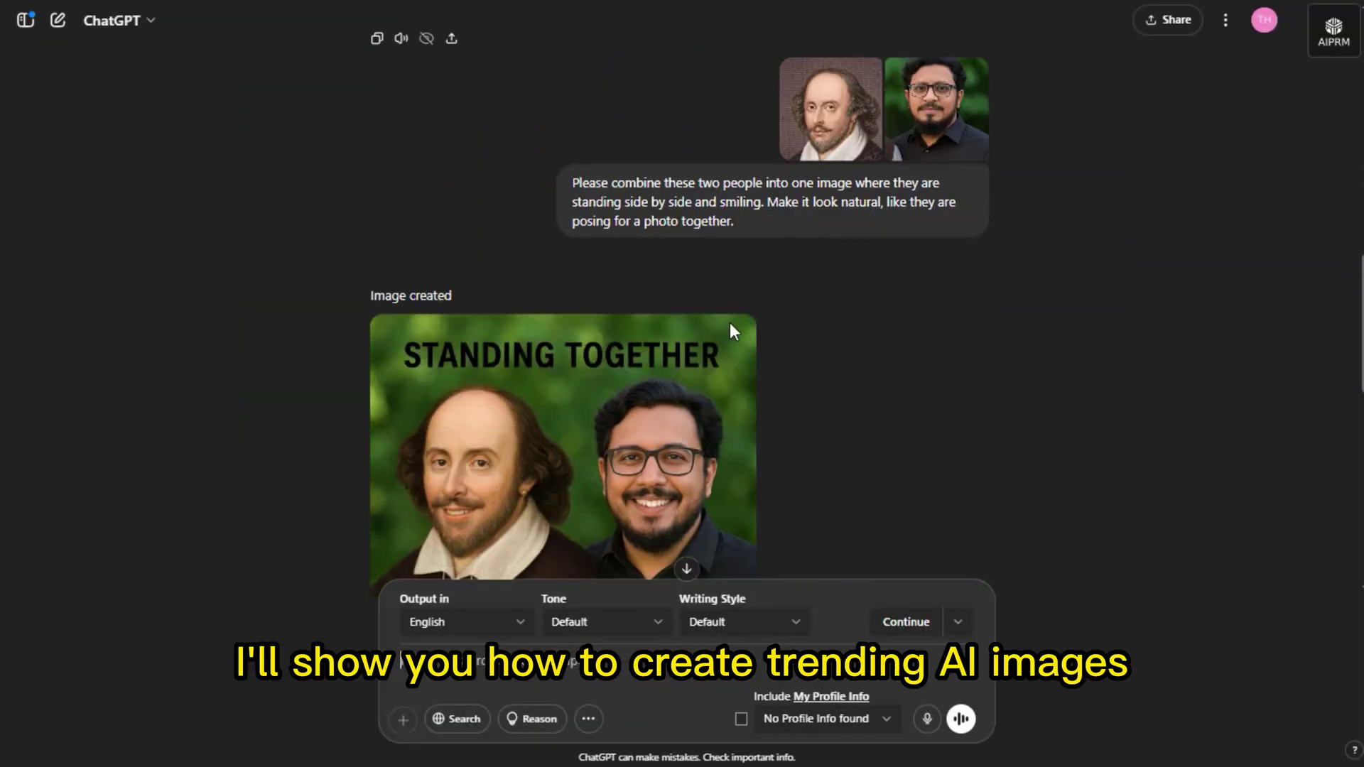
scroll(730, 331, down, 2)
scroll(633, 330, down, 5)
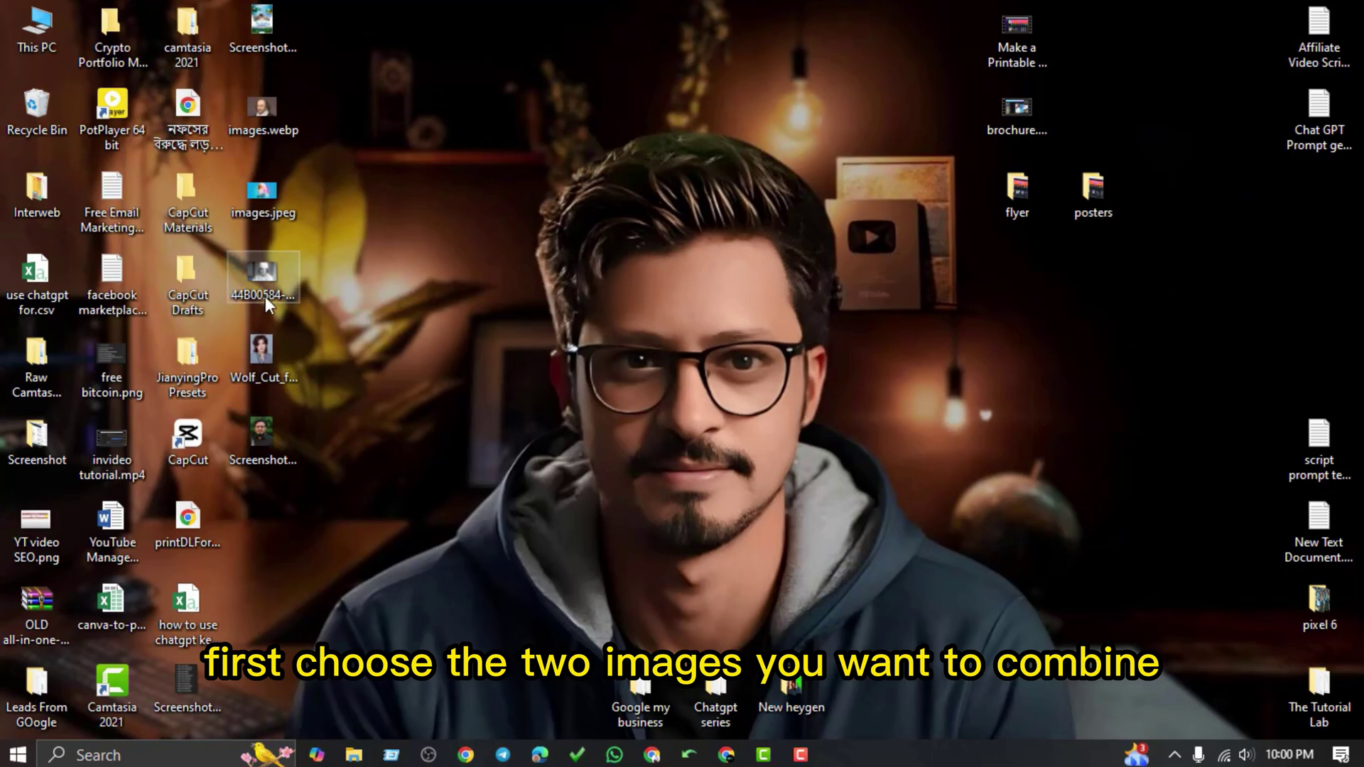
Preview images.webp in Chrome and Screenshot_3.png in the photo viewer
double_click(266, 111)
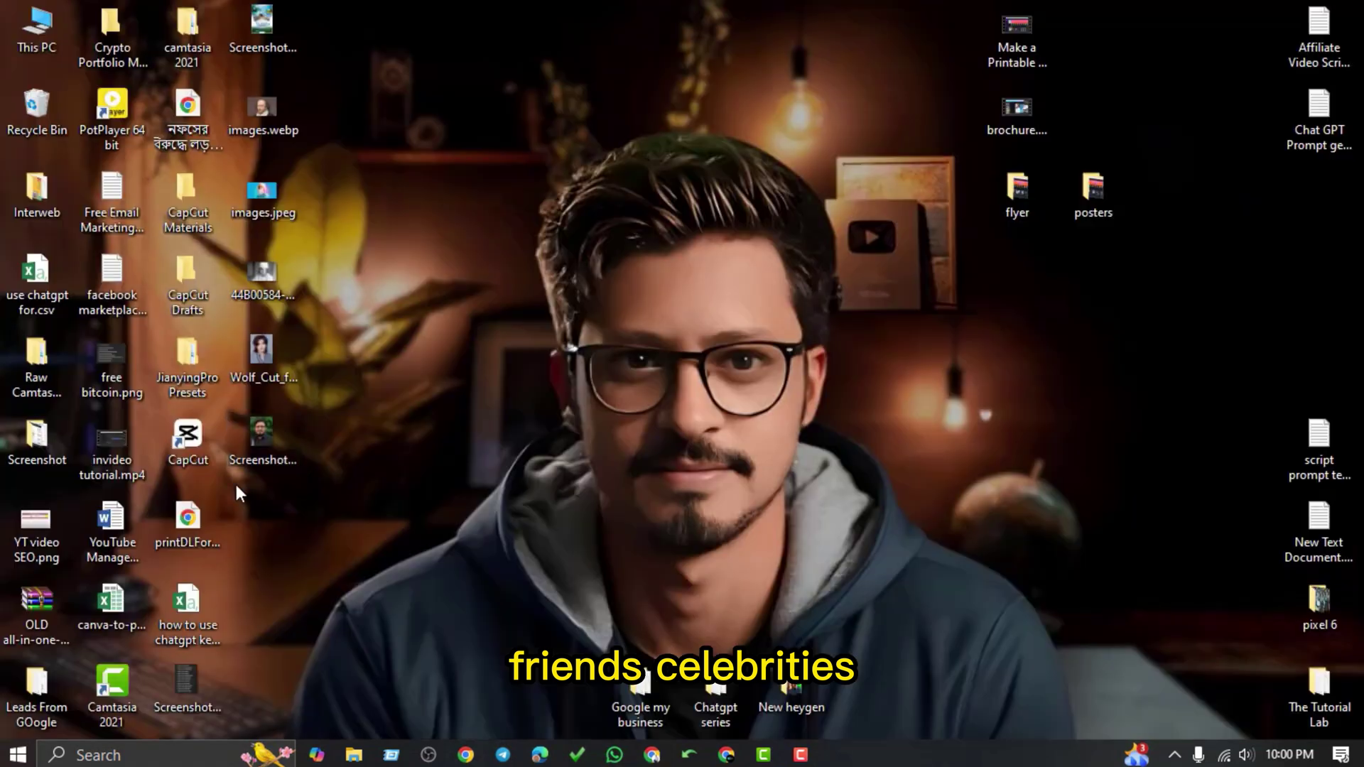
double_click(276, 434)
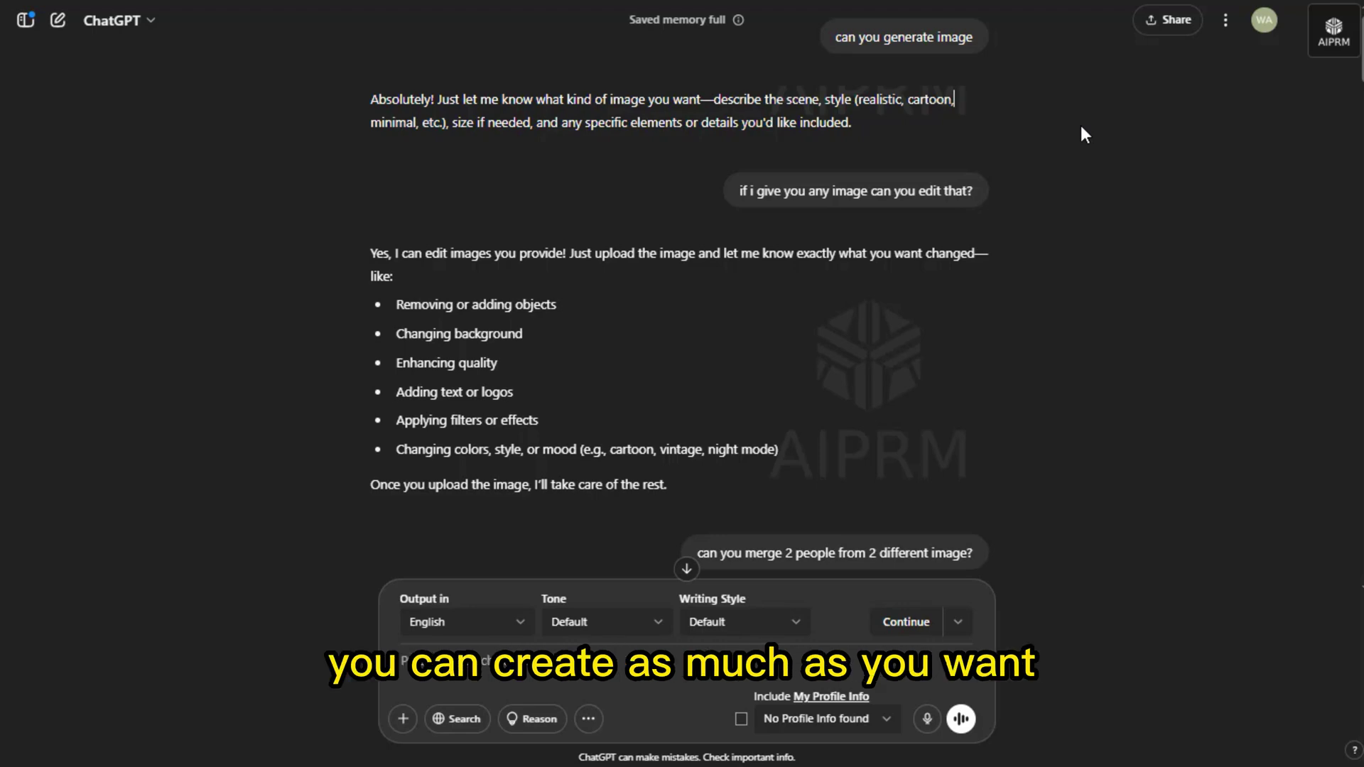
scroll(1082, 127, down, 3)
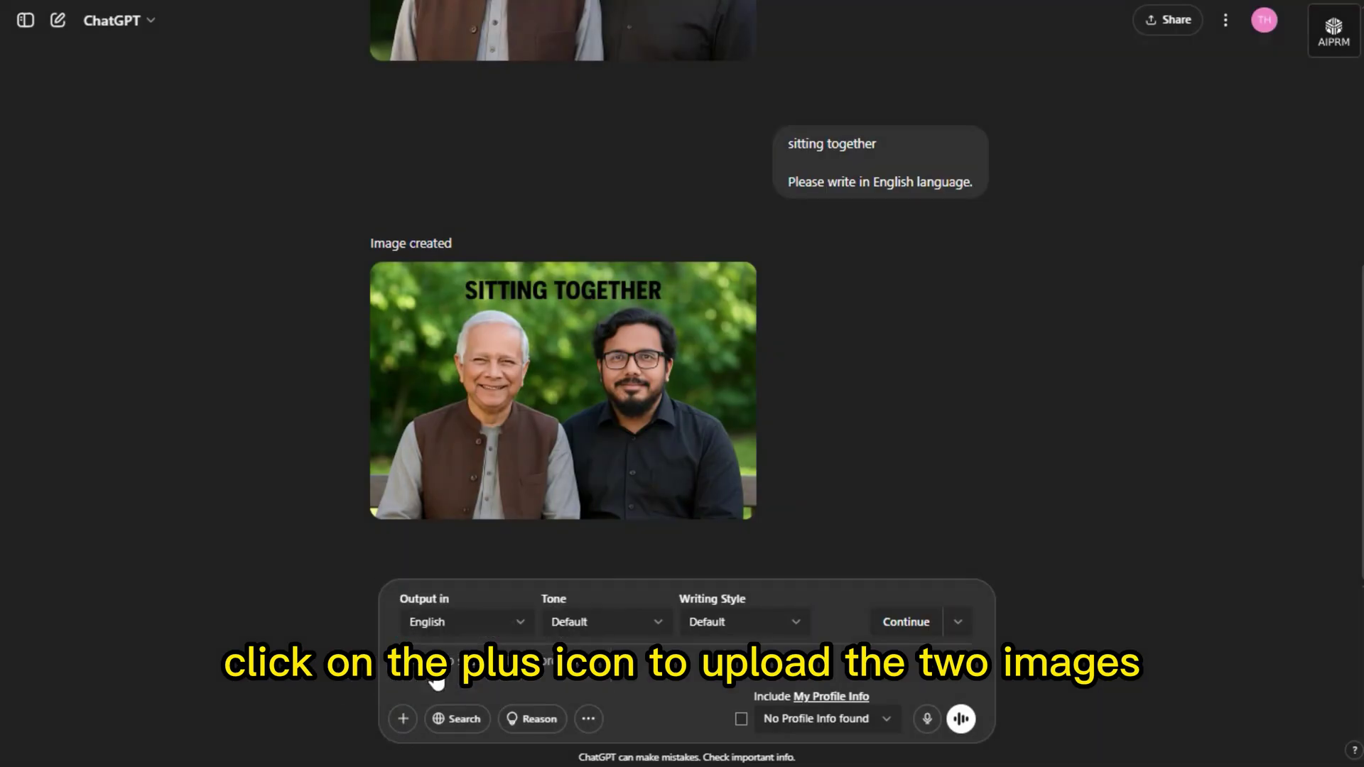
Select images.webp and Screenshot_3.png as uploads for the new message
click(572, 229)
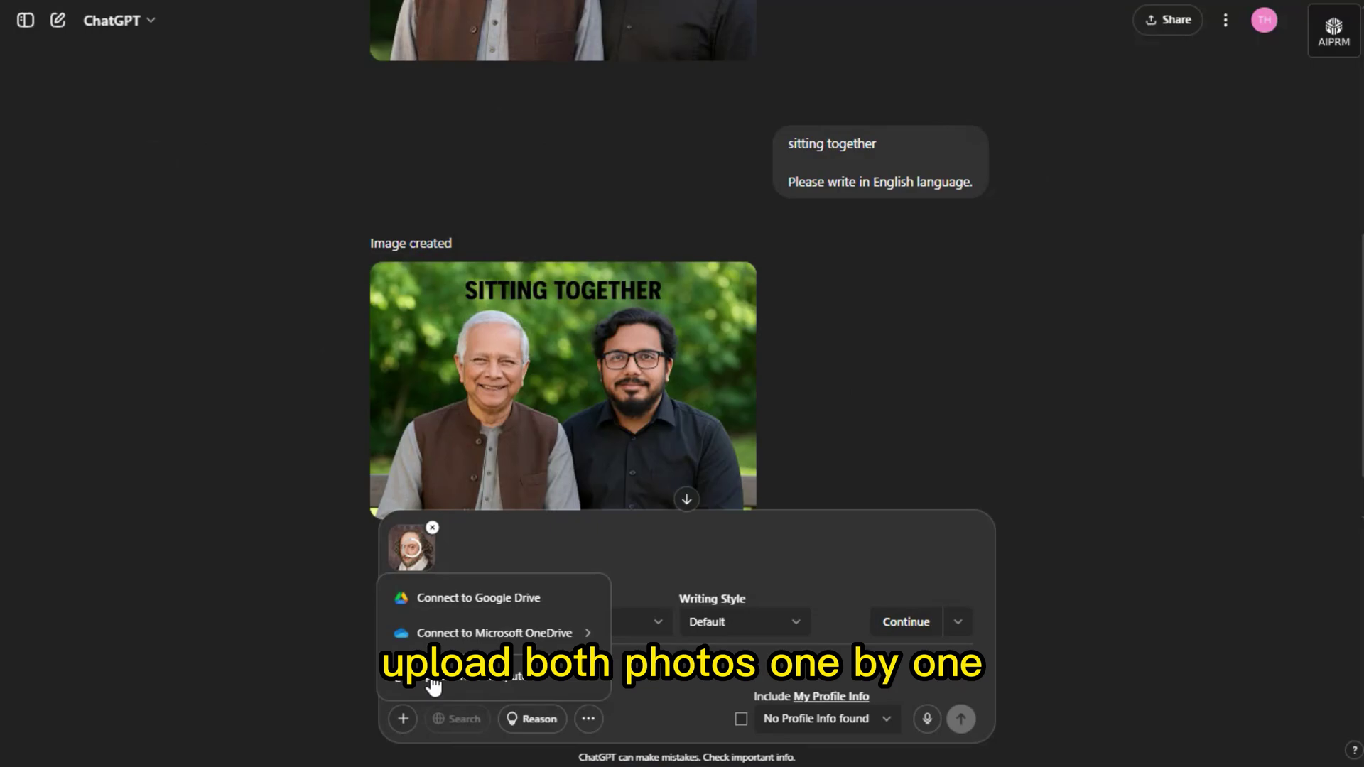
click(434, 682)
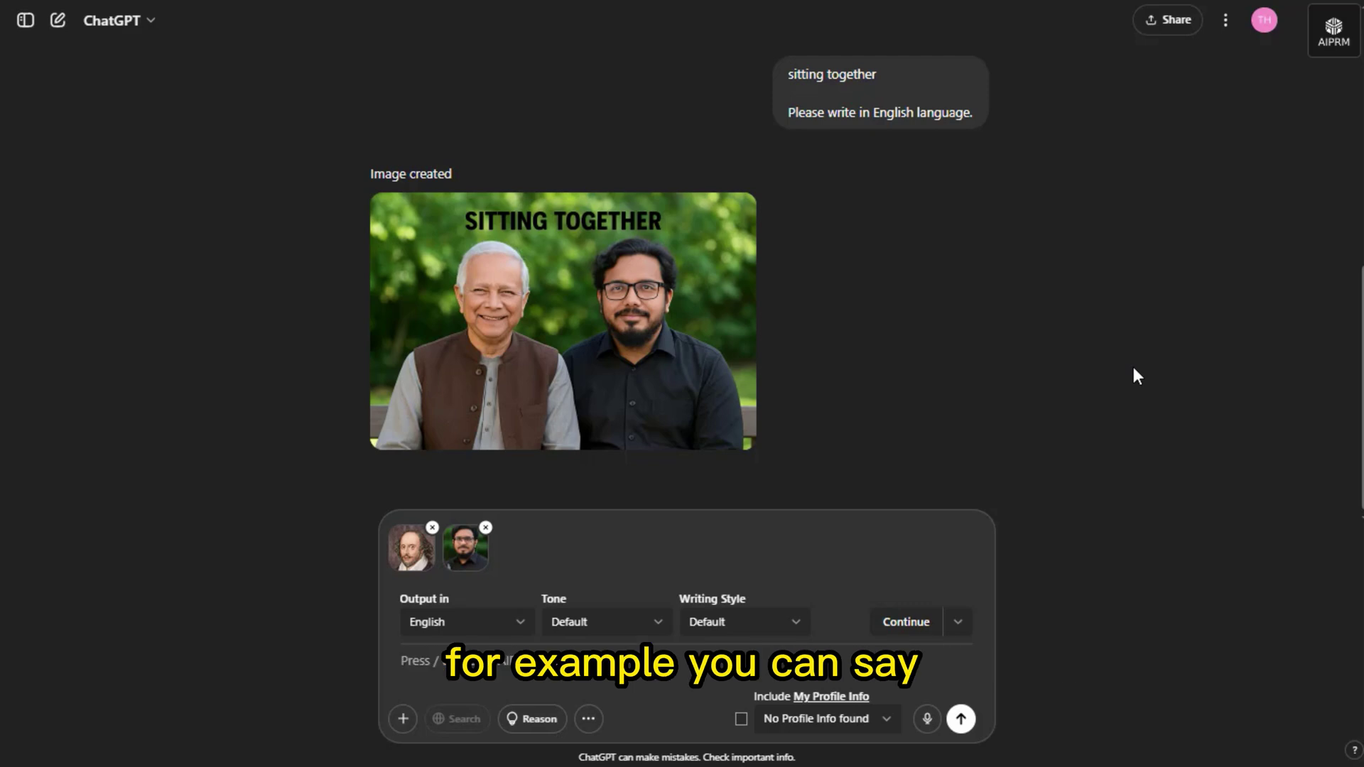
Paste the prompt 'Please combine these two people into one image...' into the message box
key(ctrl+v)
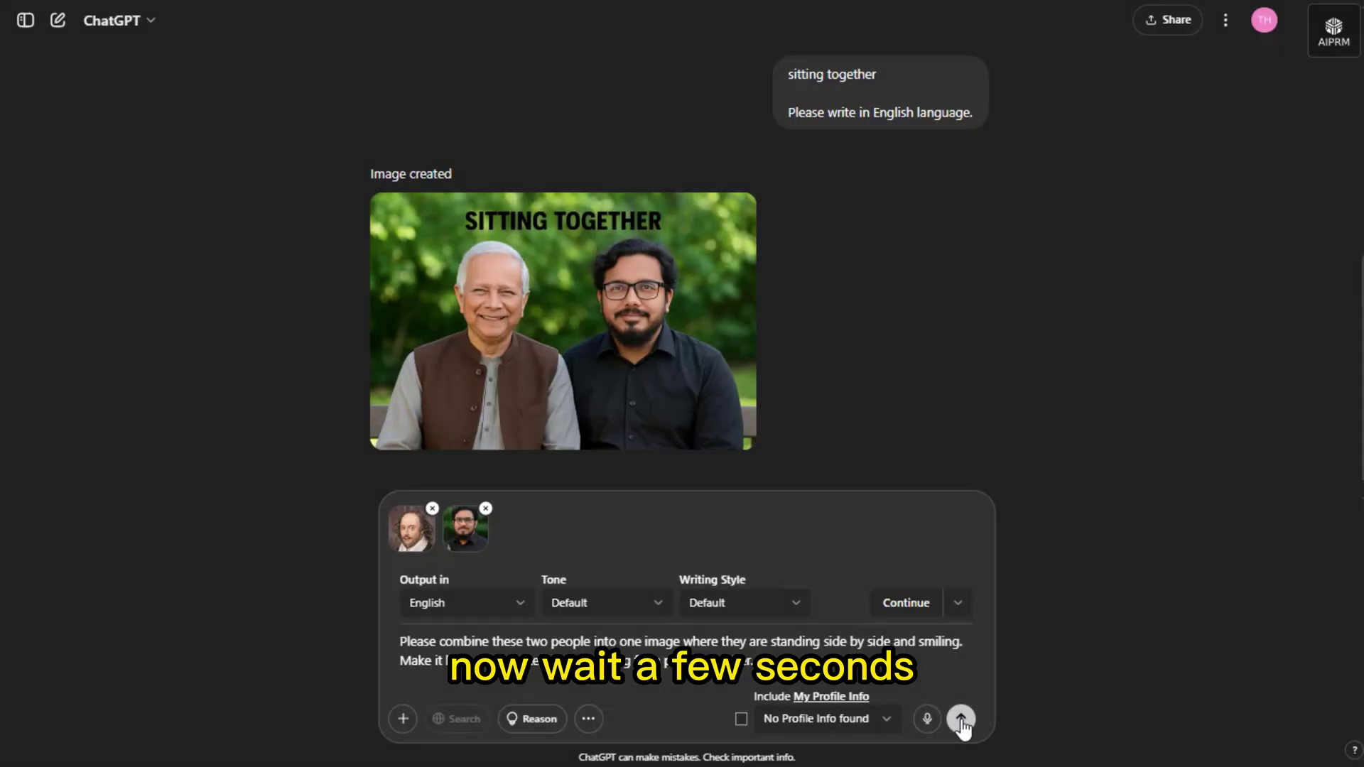
Send the combine request with both attached portraits
click(961, 720)
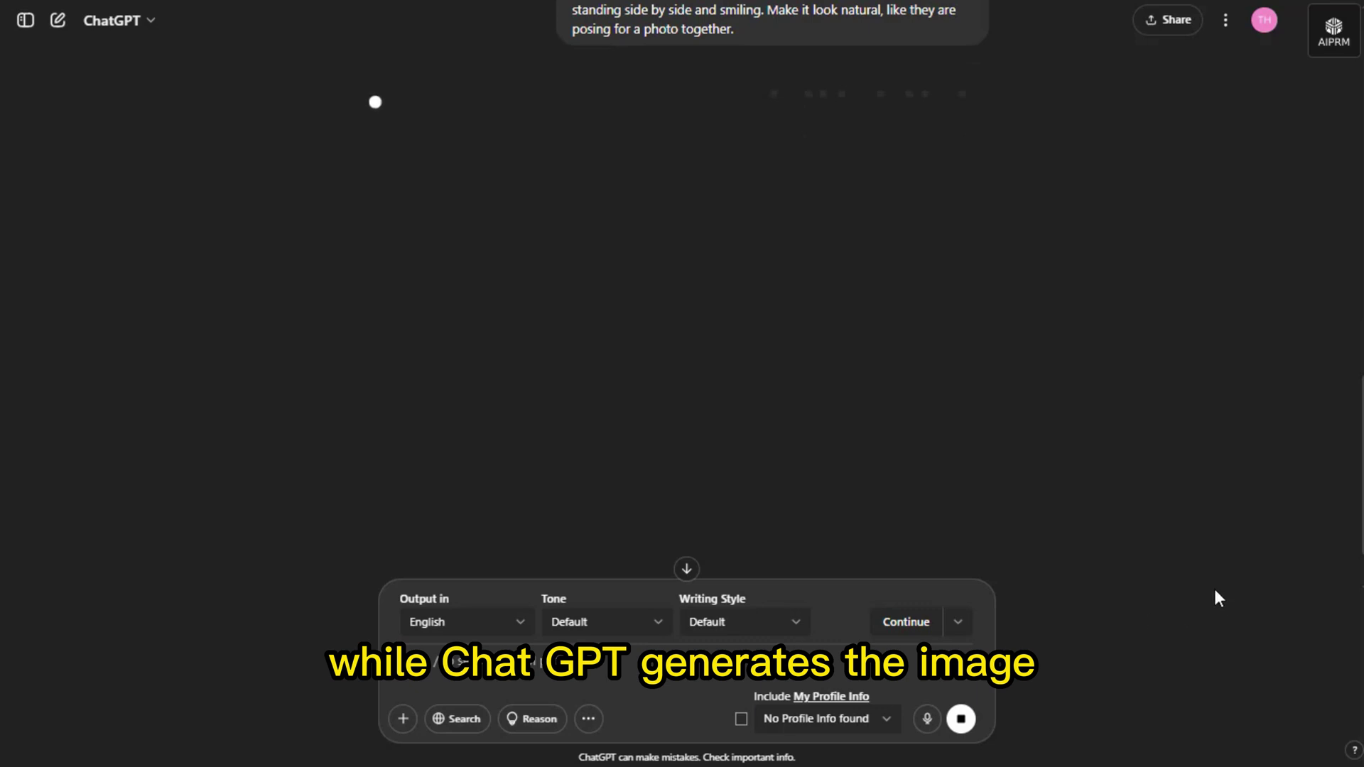
scroll(1218, 597, up, 1)
scroll(1218, 598, up, 2)
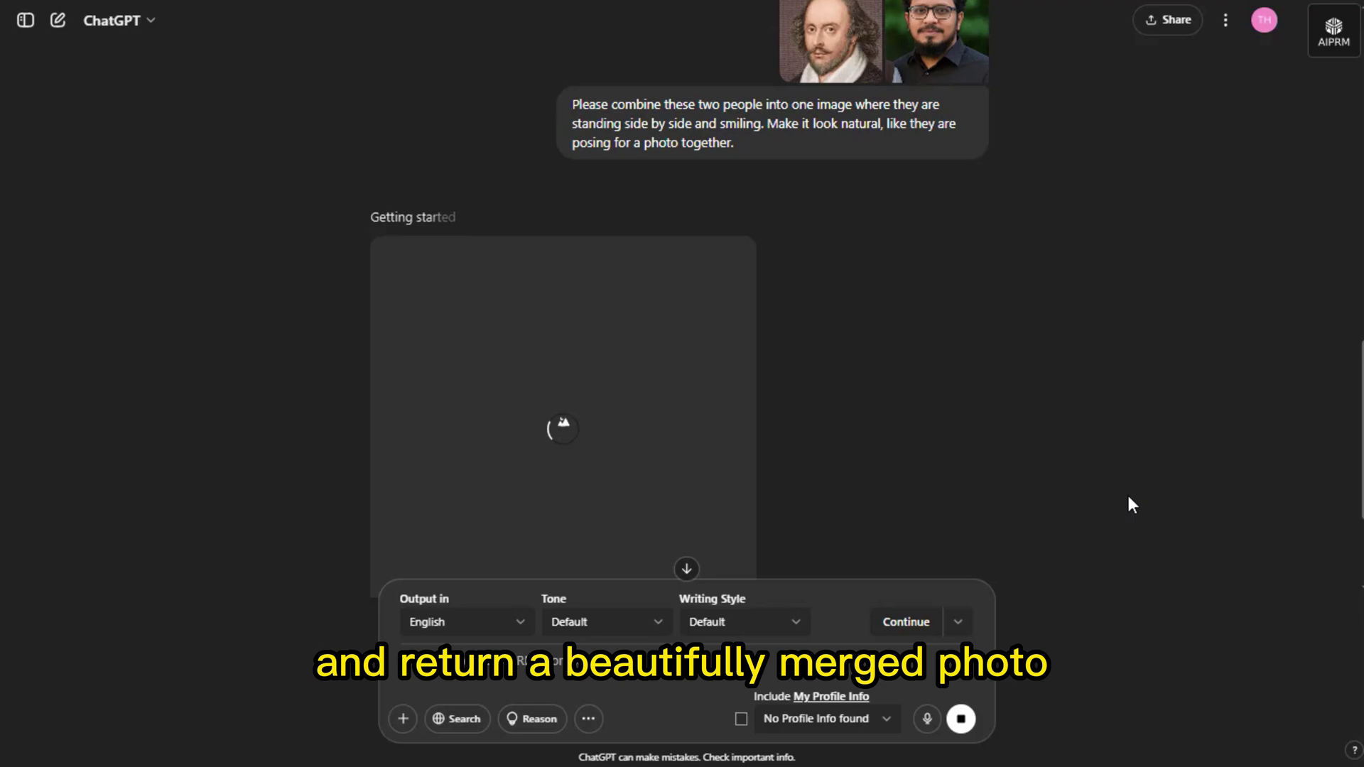
scroll(1132, 505, up, 1)
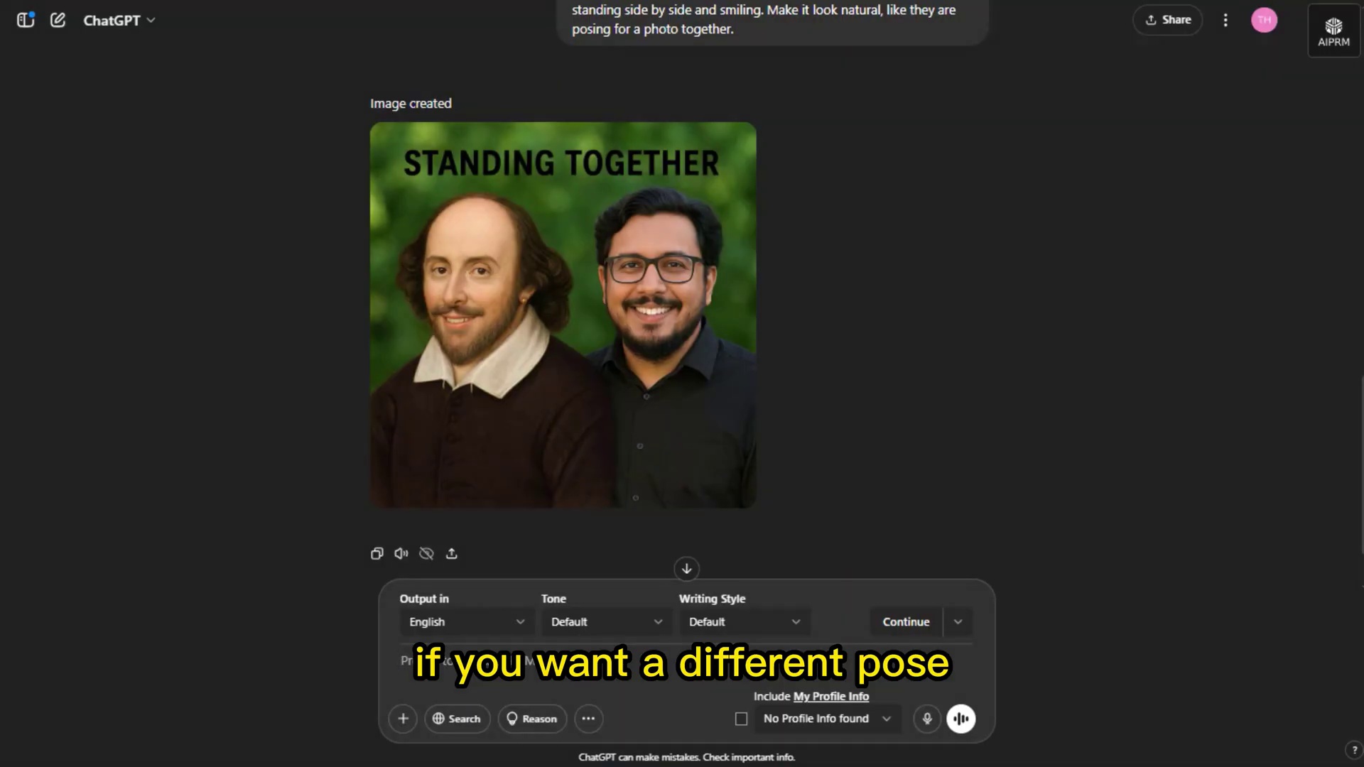
text(th)
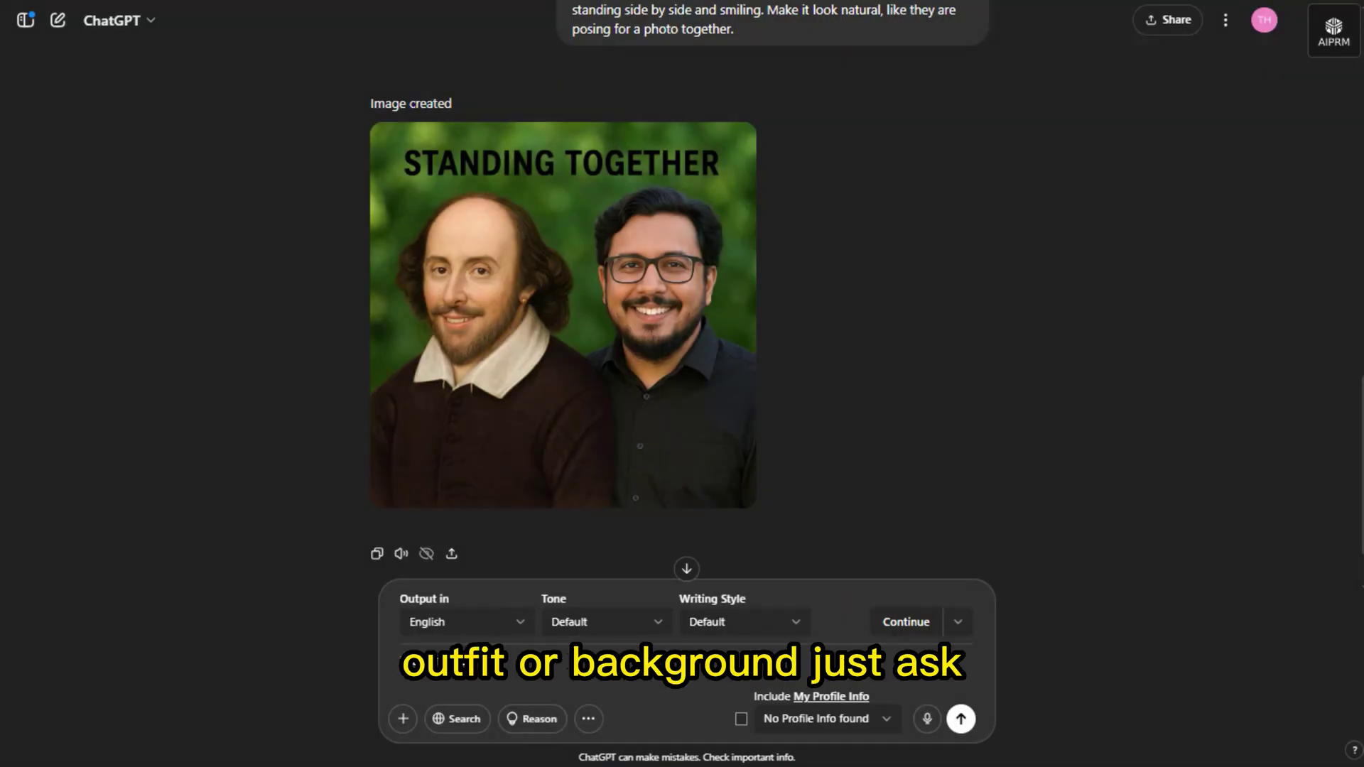
text(d)
text(e)
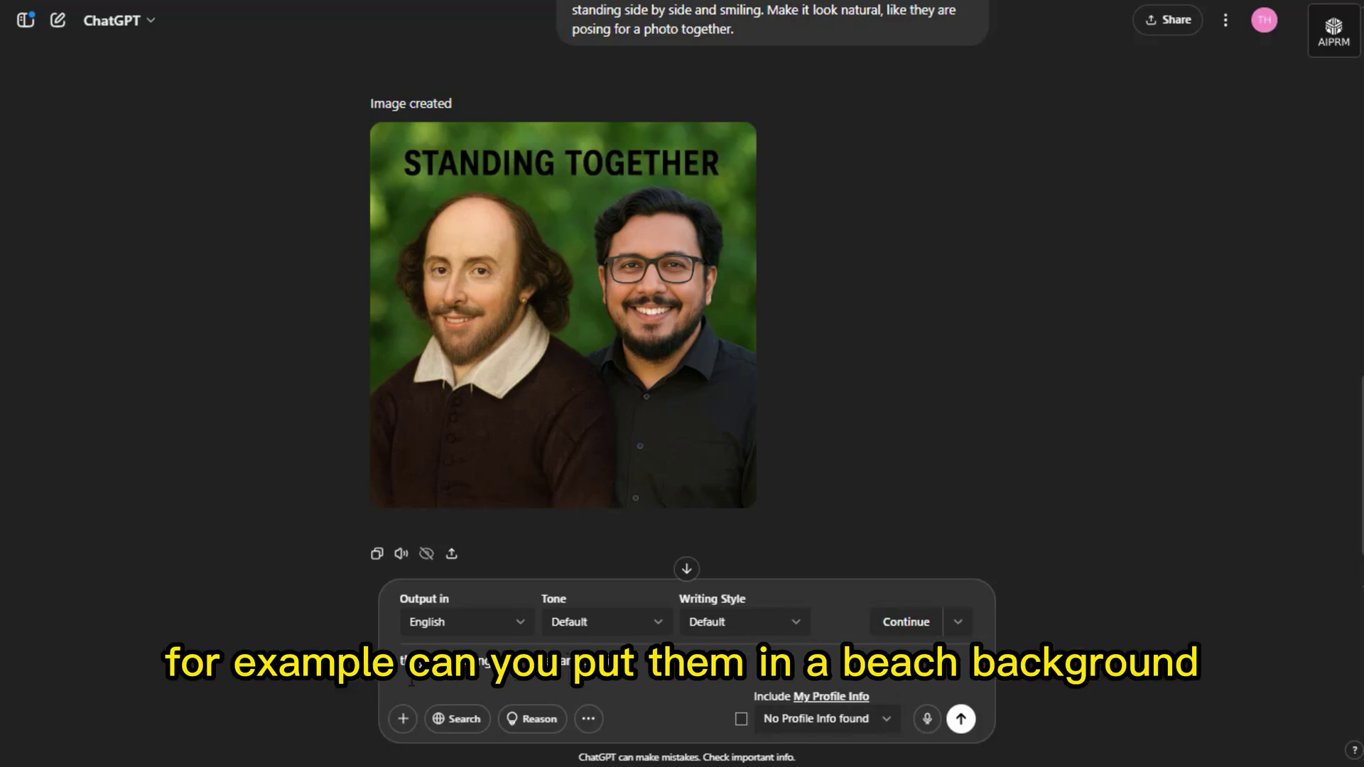
Send 'they are looking each other and smiling' and preview the merged image full size
key(Return)
scroll(789, 395, up, 3)
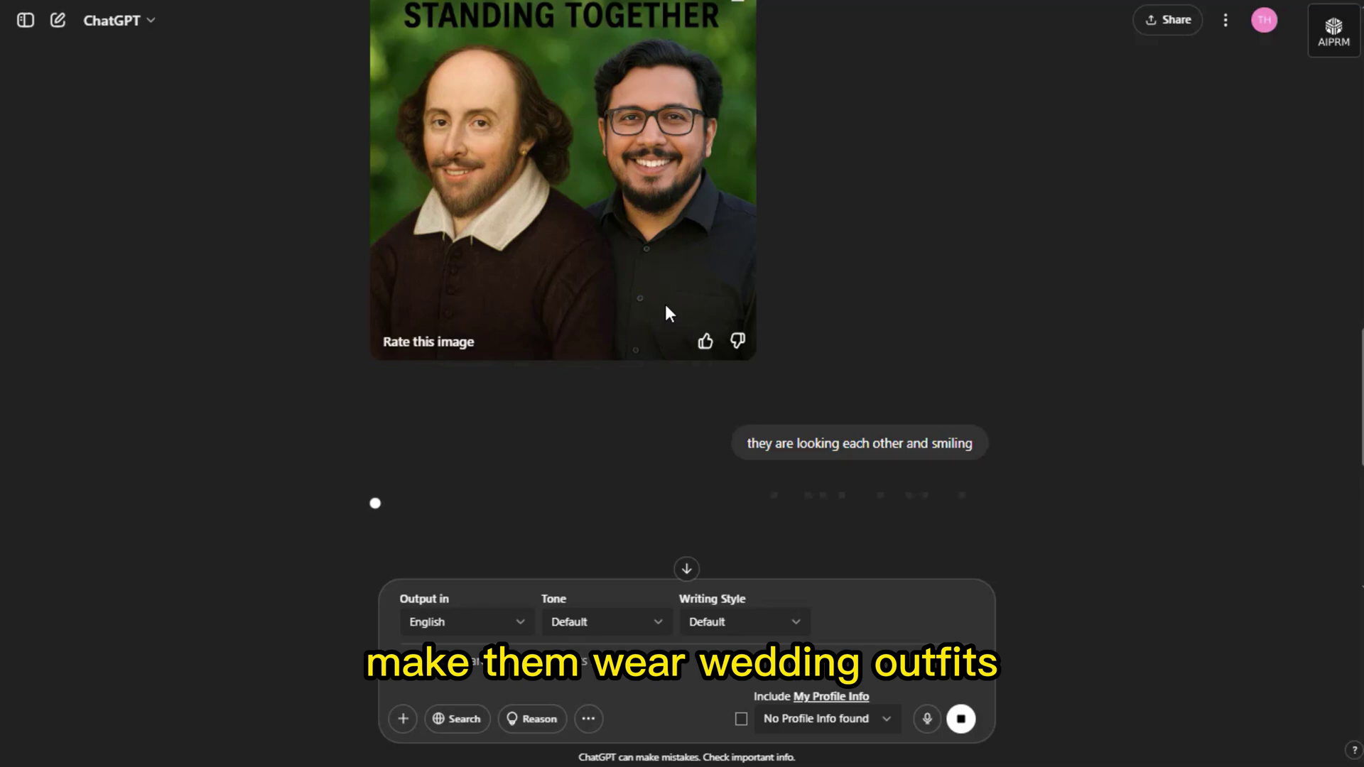
scroll(555, 386, up, 2)
click(556, 385)
click(262, 222)
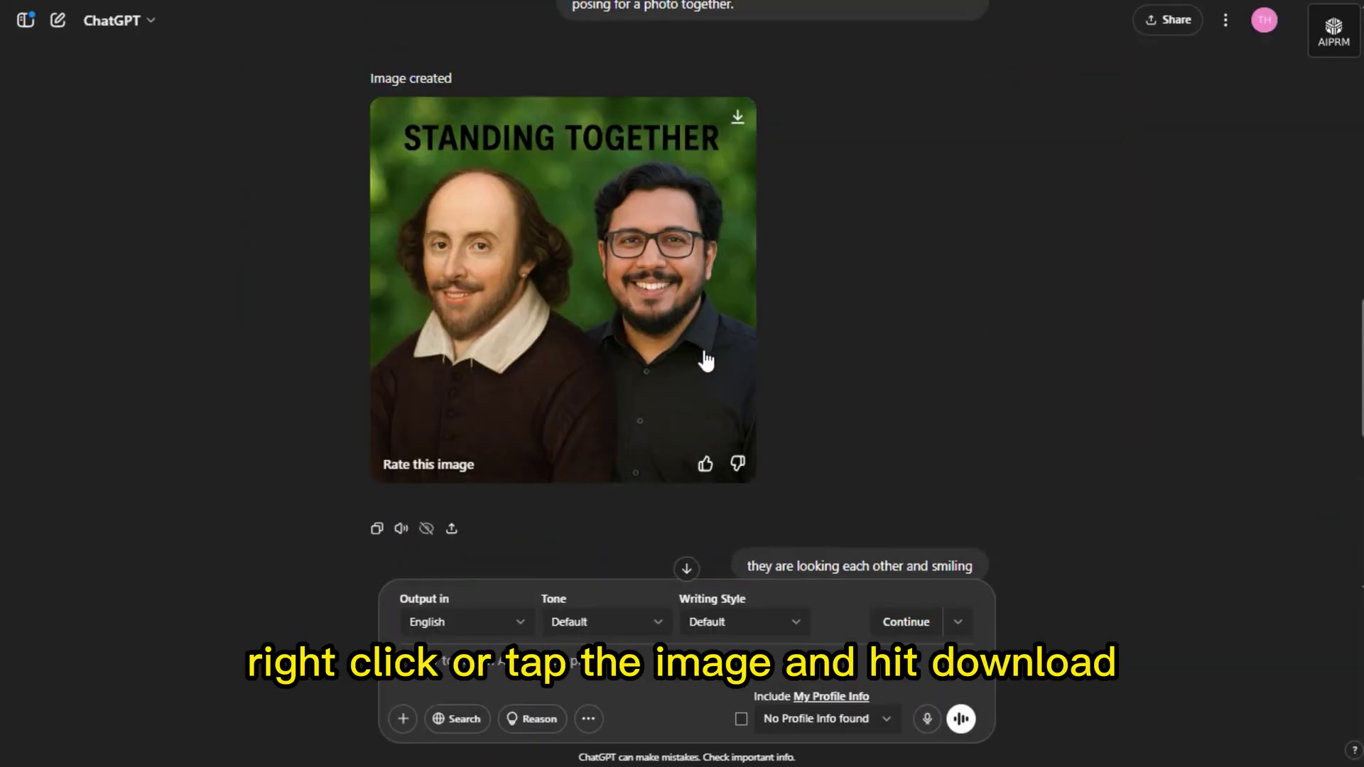
scroll(706, 359, up, 1)
scroll(855, 441, down, 4)
scroll(855, 432, up, 6)
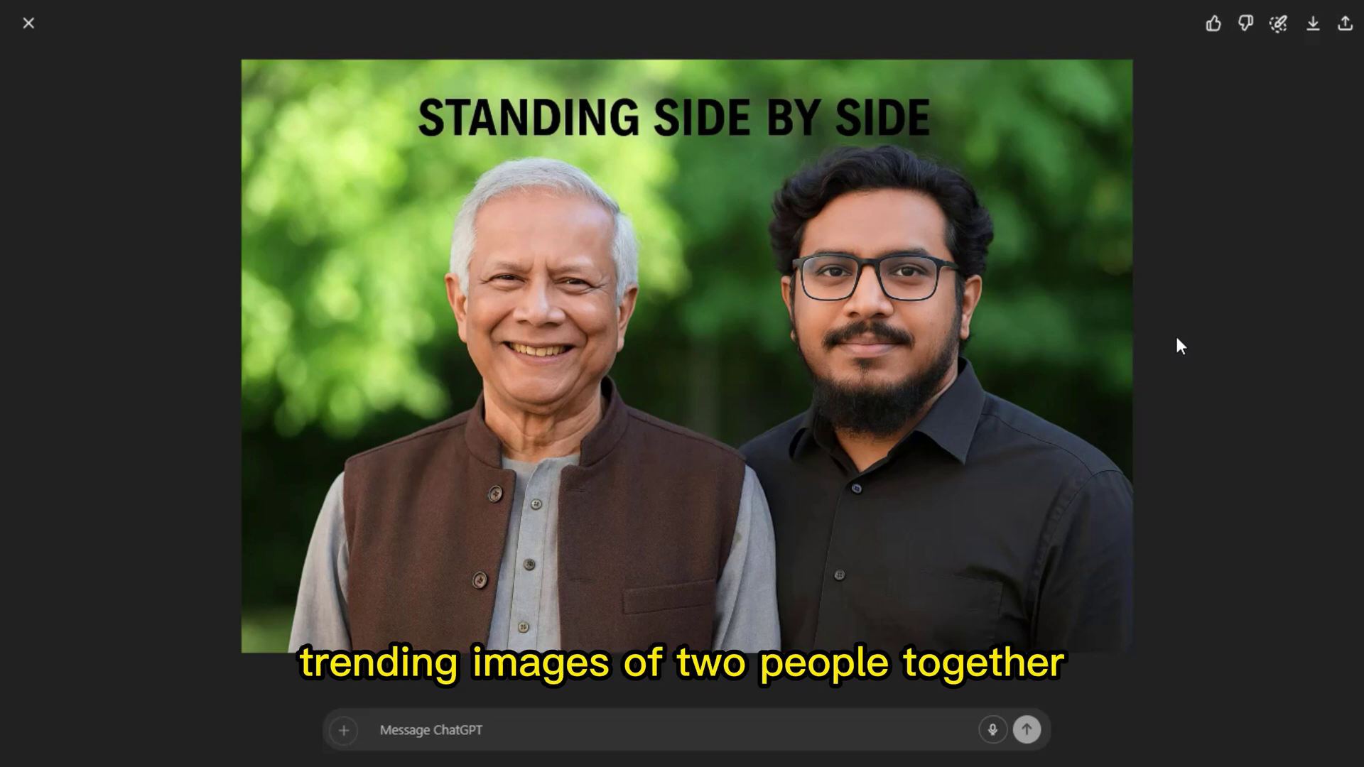
Close the viewer, then reopen and close the Sitting Together image full size
click(28, 22)
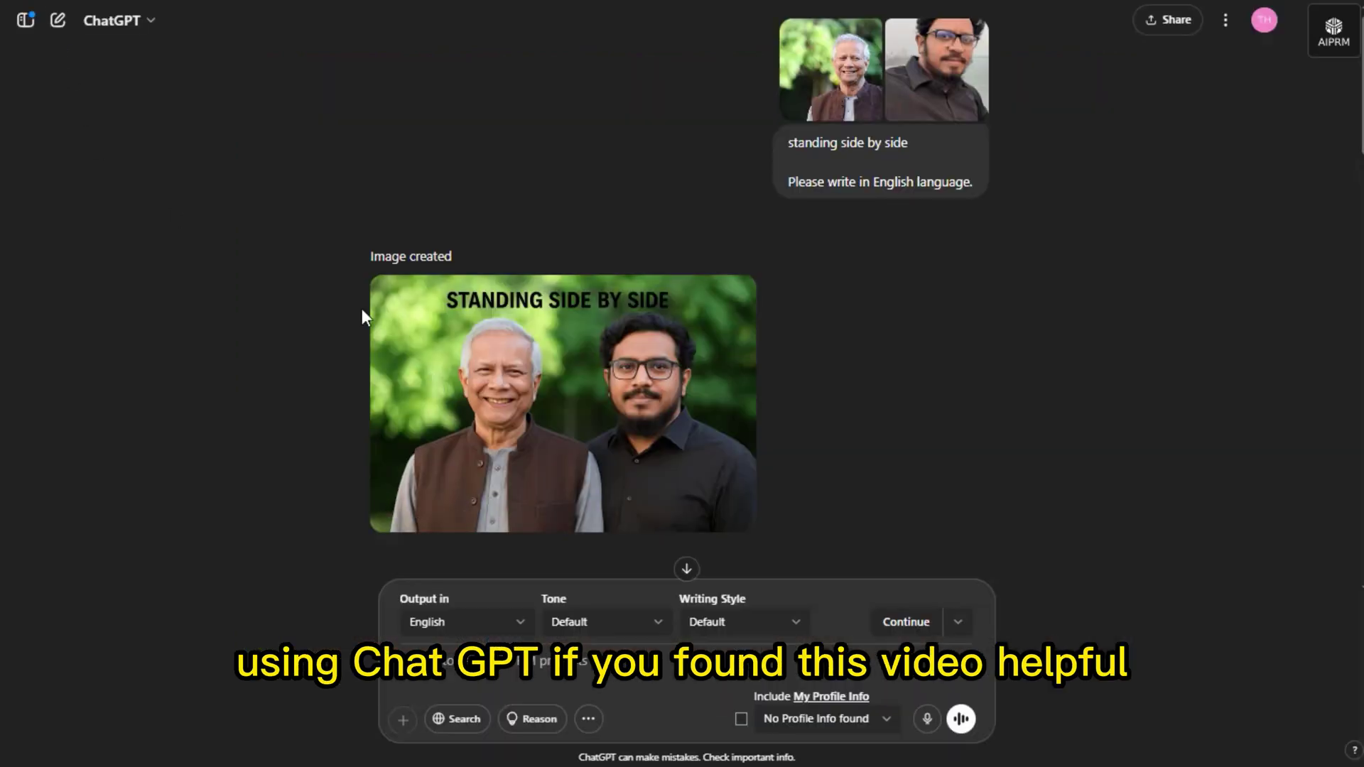
scroll(366, 306, down, 2)
scroll(436, 386, down, 3)
scroll(435, 386, down, 2)
click(548, 329)
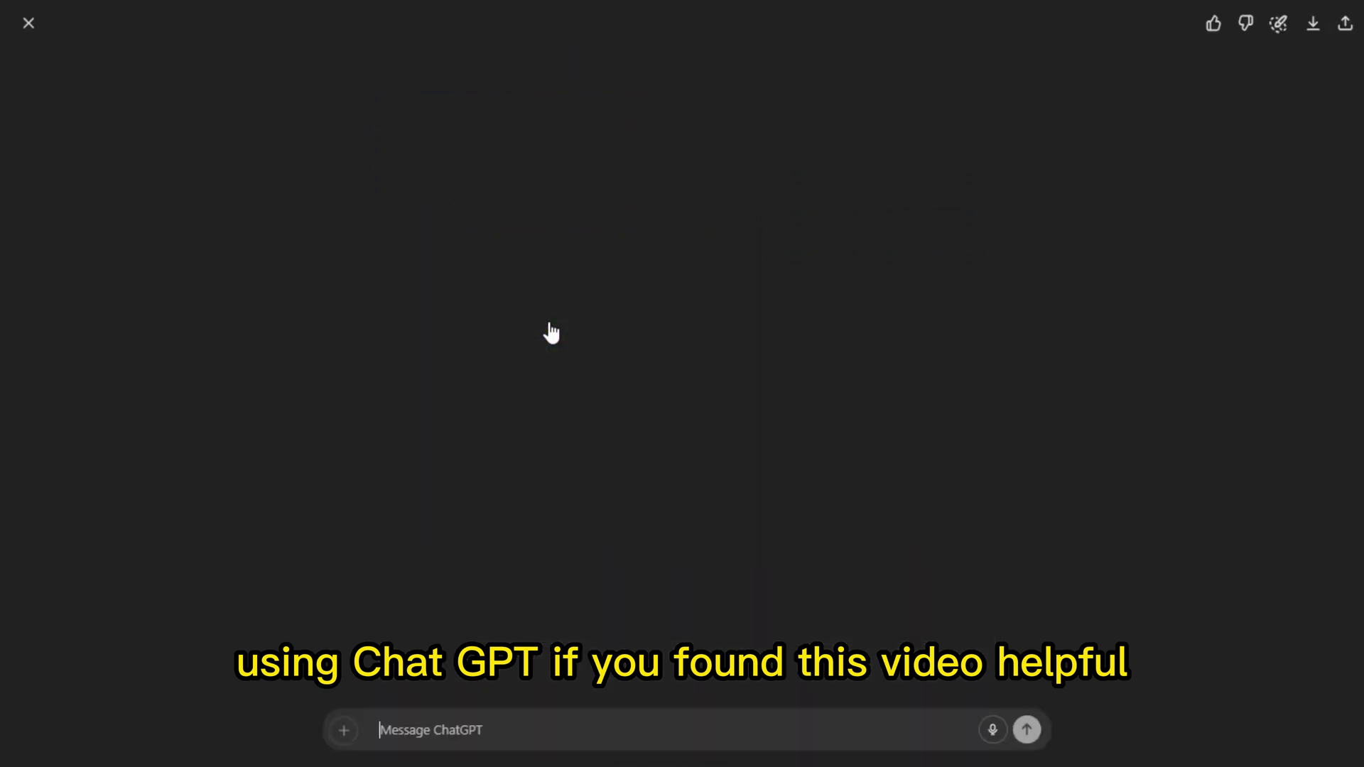
click(29, 22)
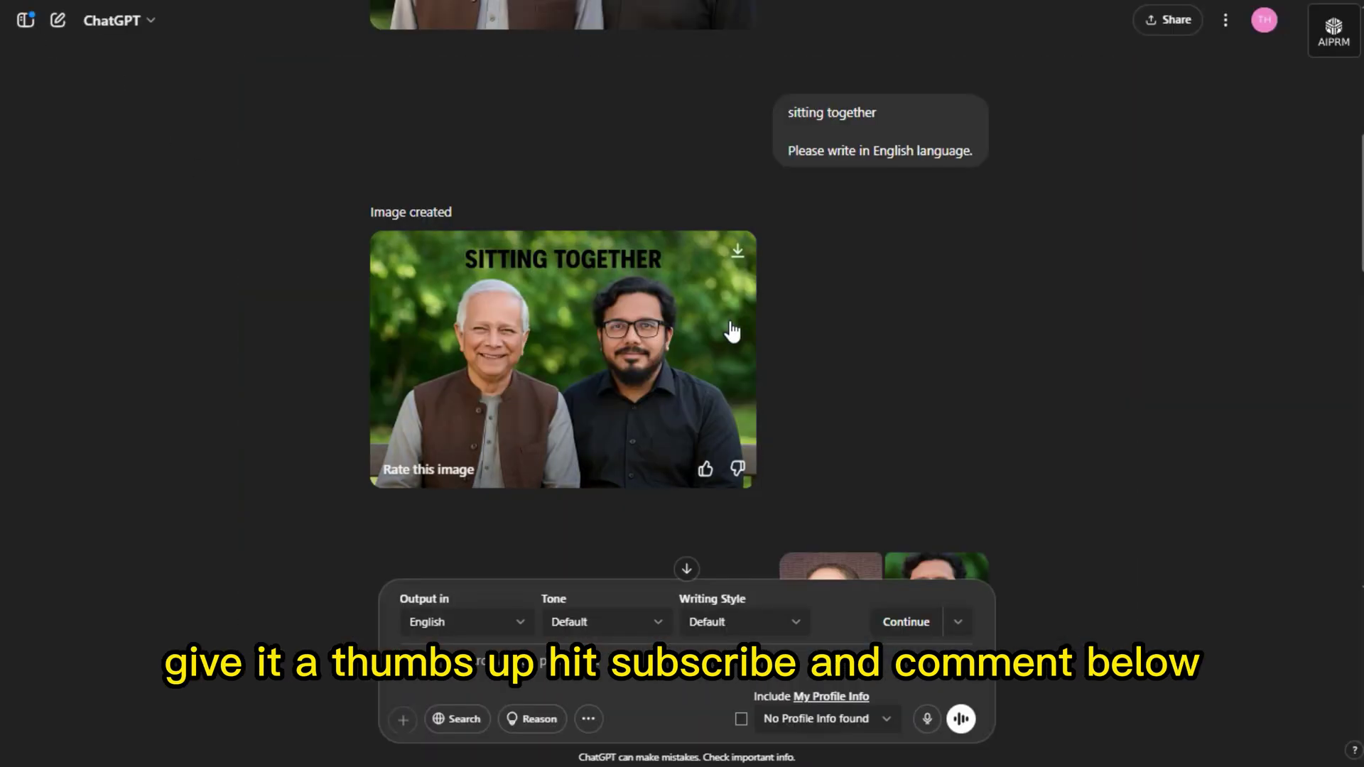
scroll(725, 330, down, 3)
scroll(725, 336, down, 3)
scroll(722, 341, down, 5)
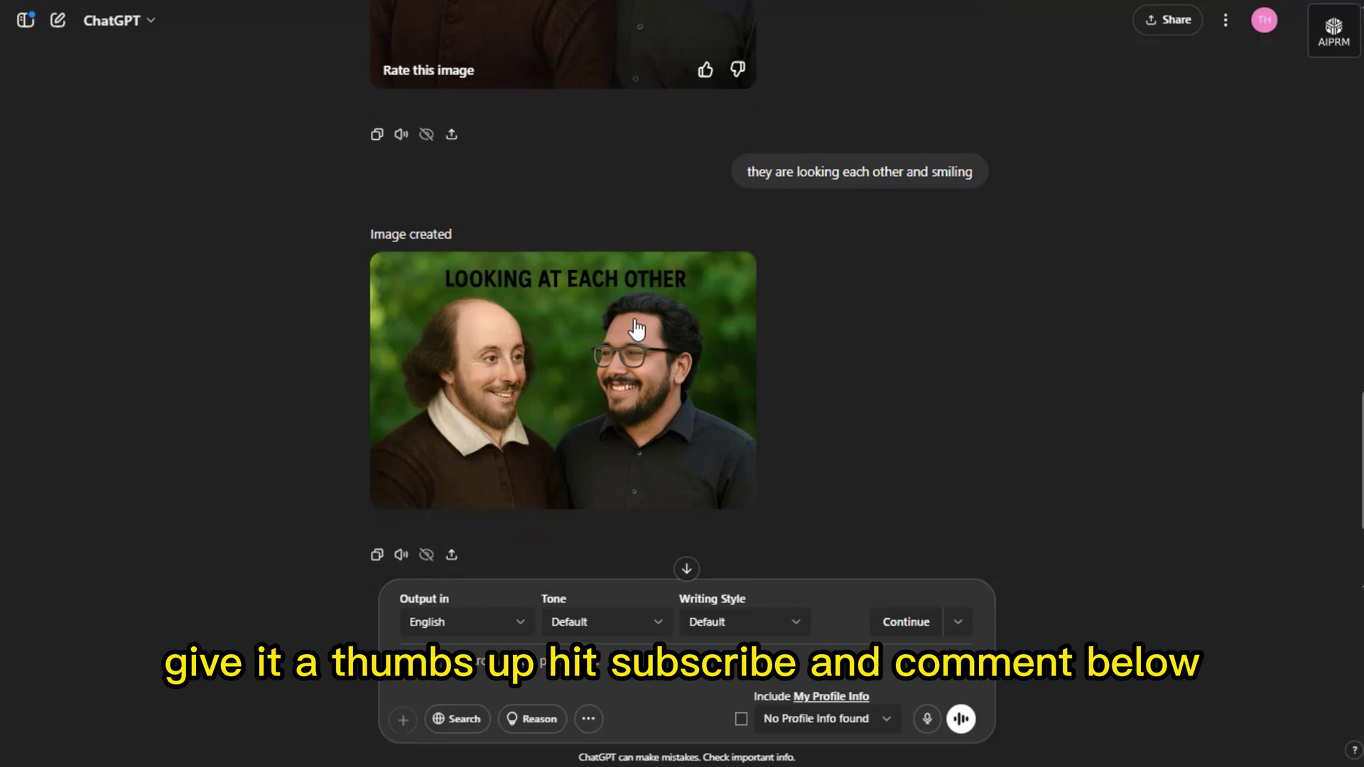